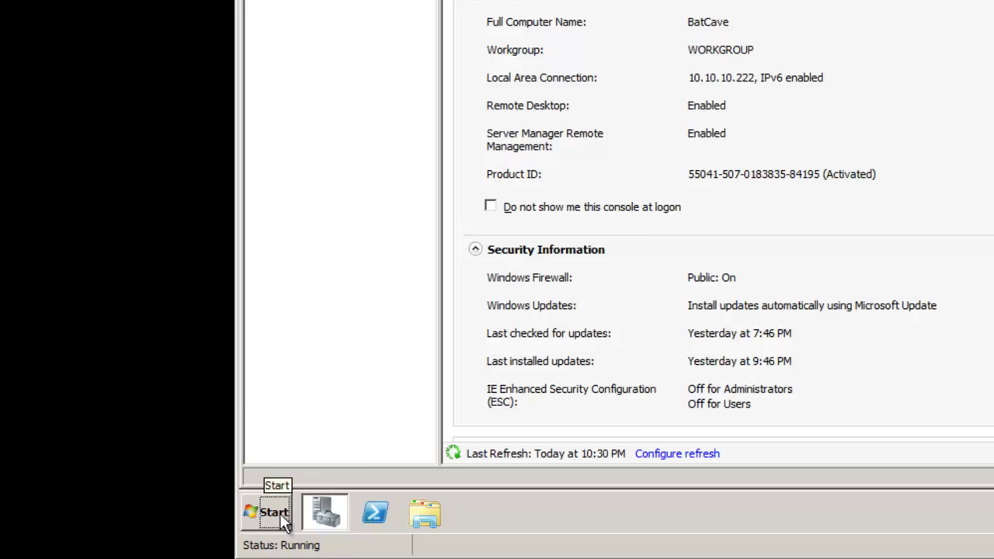
Search the Start menu for 'sysprep.exe', find no matches, and clear the search box
click(273, 513)
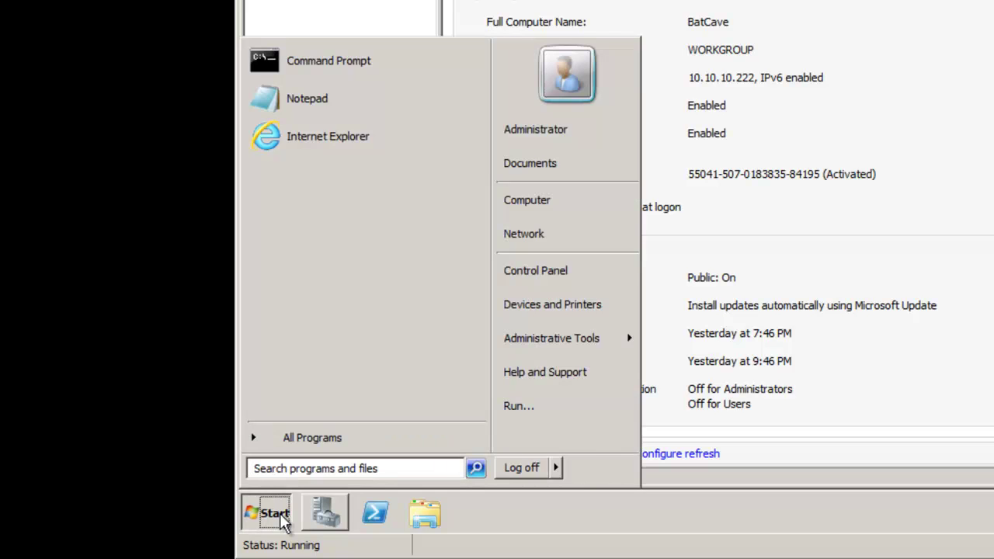
text(sysprep)
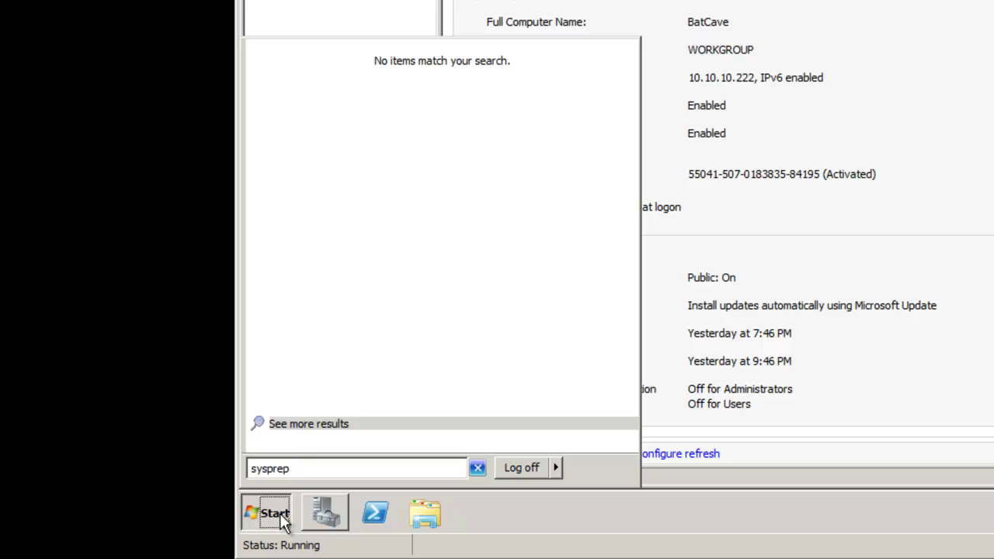
text(.exe)
key(BackSpace)
key(BackSpace)
key(BackSpace)
key(BackSpace)
key(BackSpace)
key(BackSpace)
key(BackSpace)
key(BackSpace)
key(BackSpace)
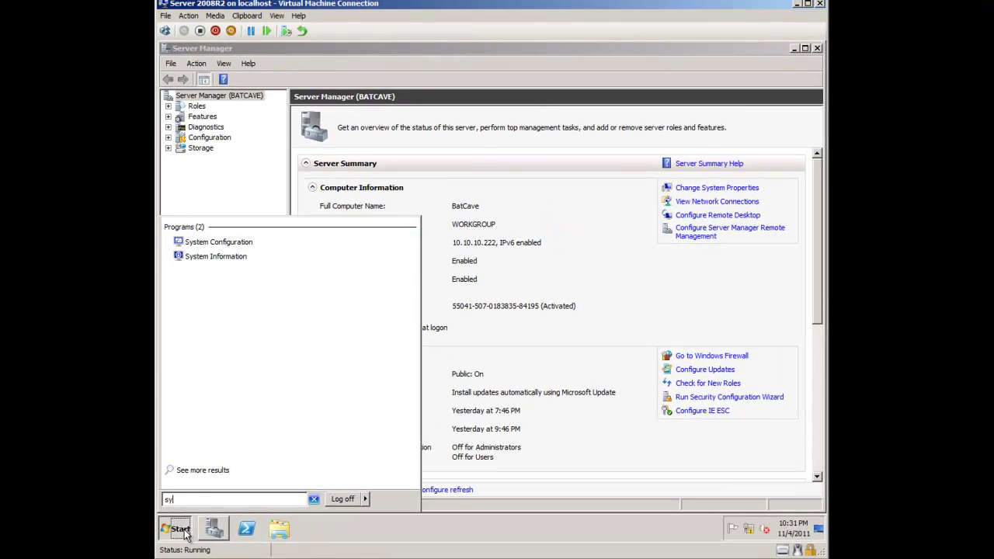
key(BackSpace)
key(BackSpace)
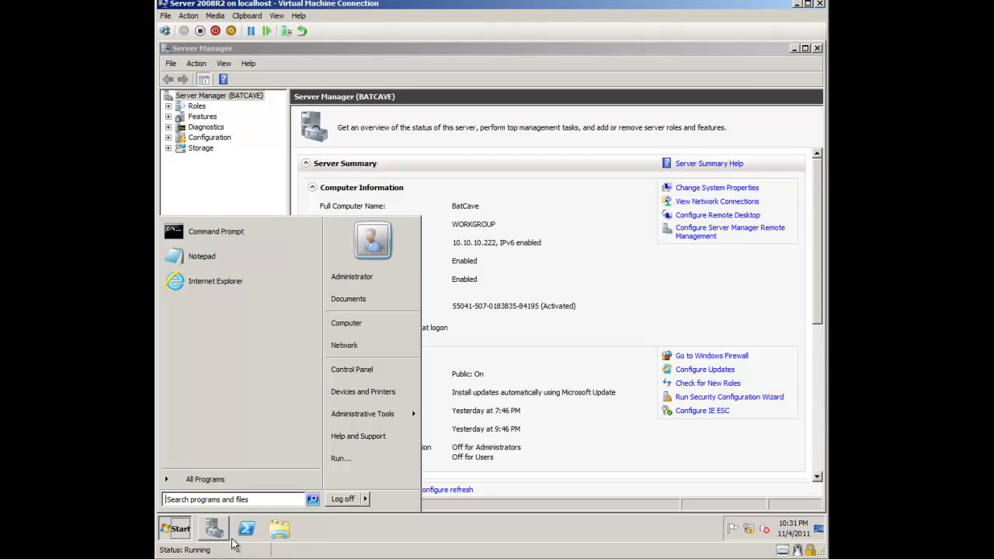
Open a maximized Explorer window and search the Libraries for 'sysprep.exe'
click(279, 530)
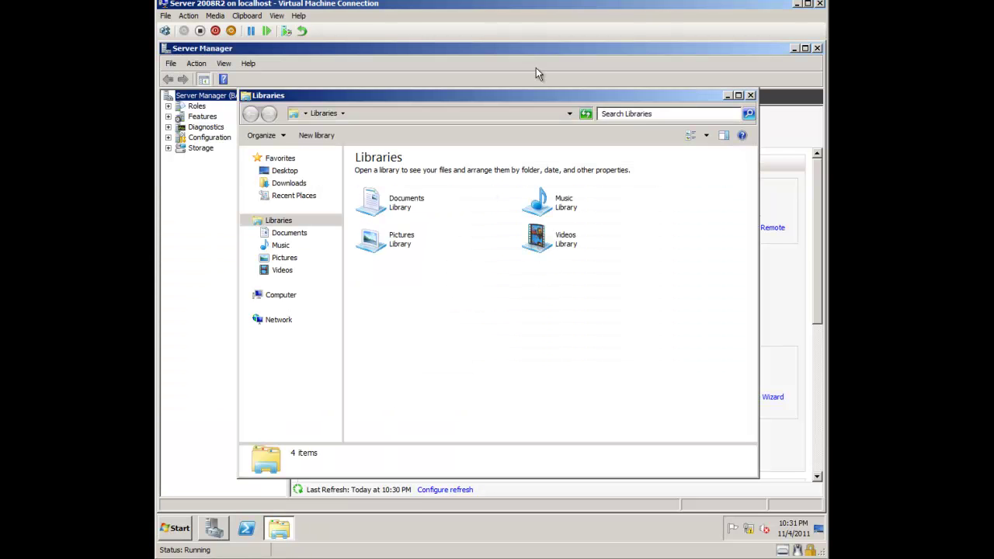
double_click(569, 95)
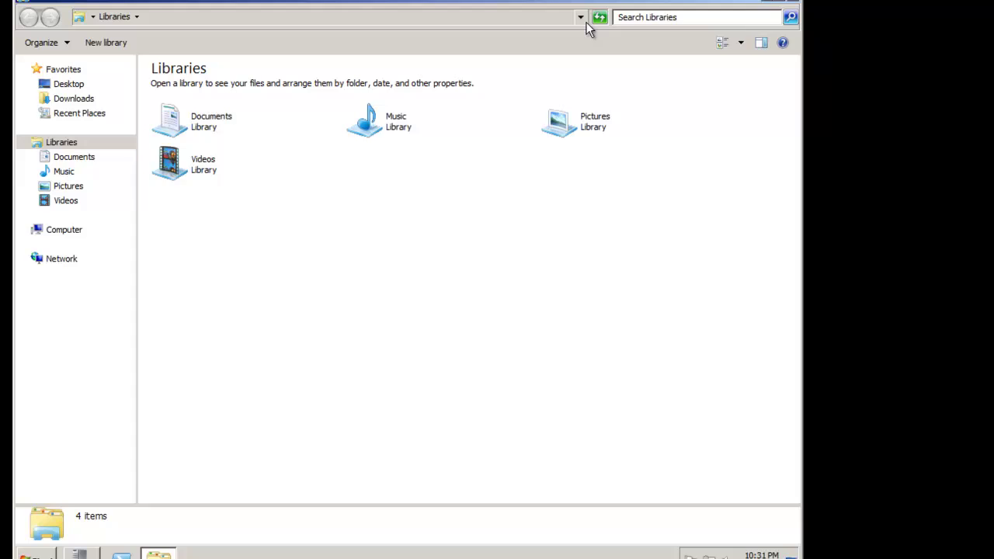
click(617, 113)
text(sysp)
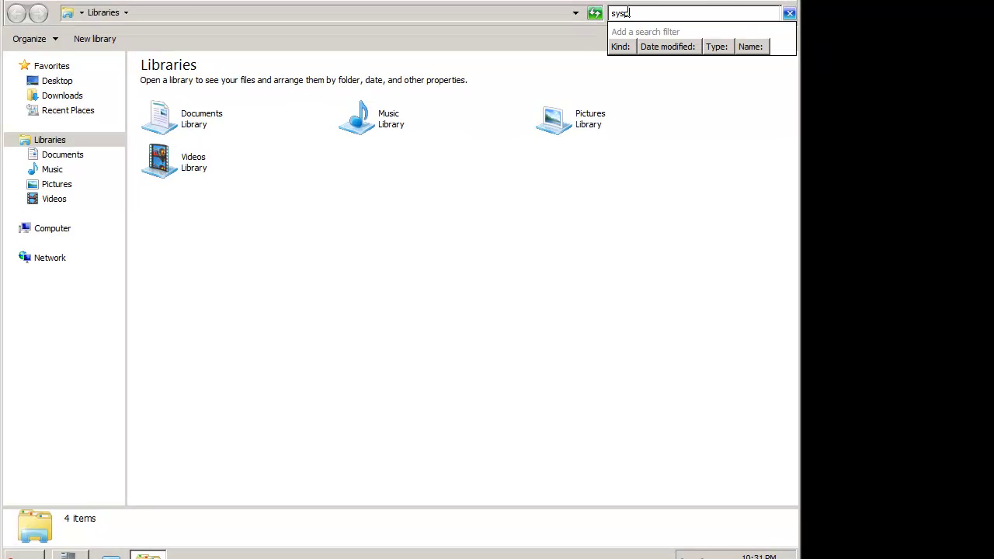
text(rep.exe)
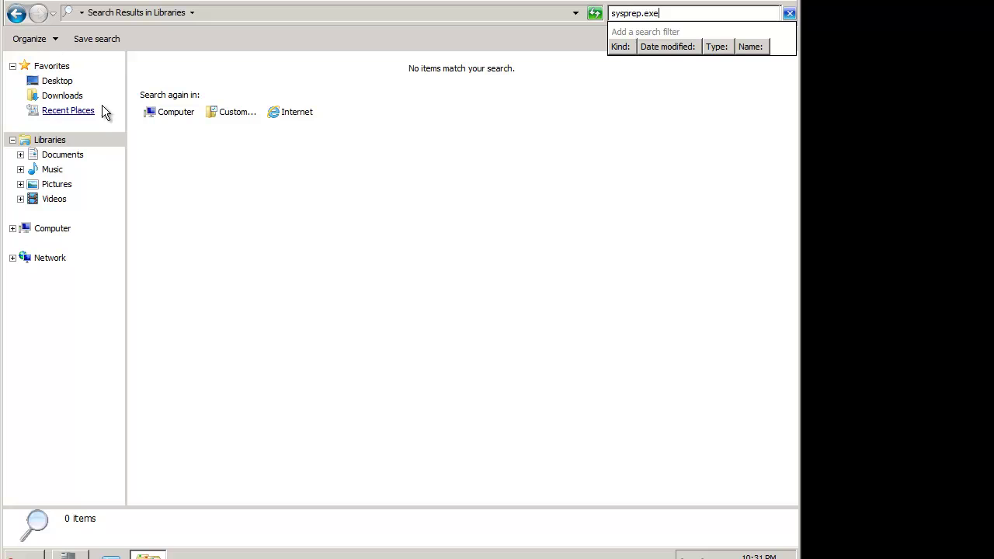
Browse Computer to C:\Windows\System32\sysprep to reach the sysprep application
click(44, 233)
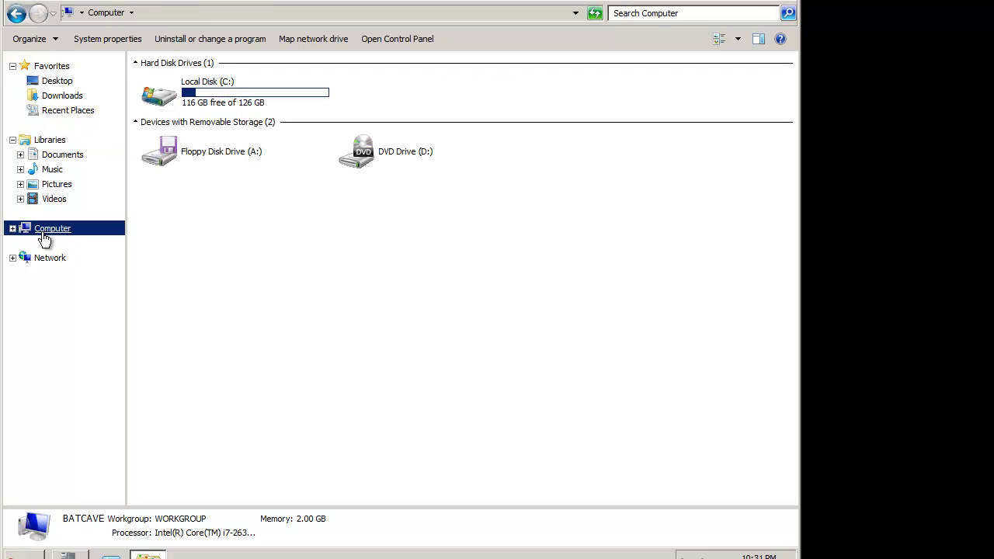
double_click(190, 97)
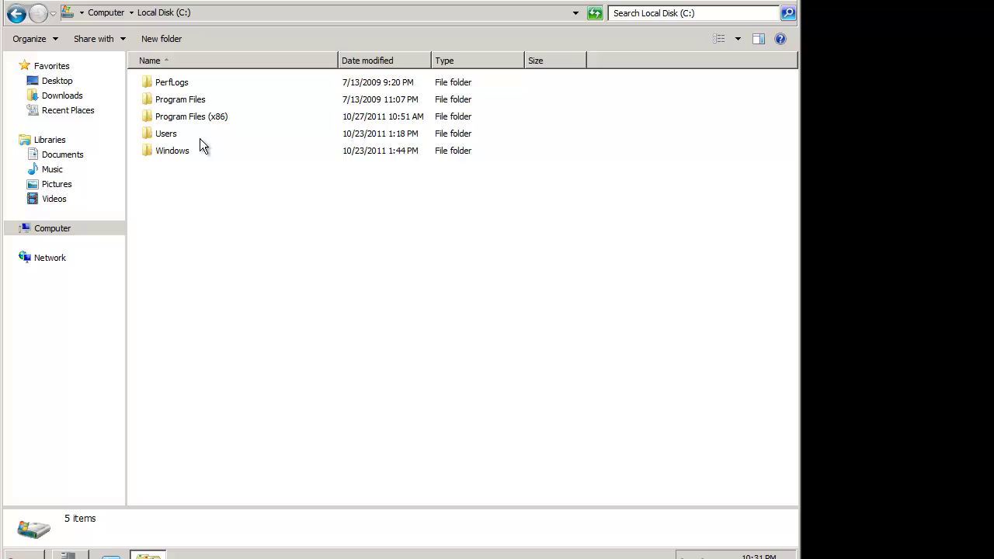
double_click(167, 151)
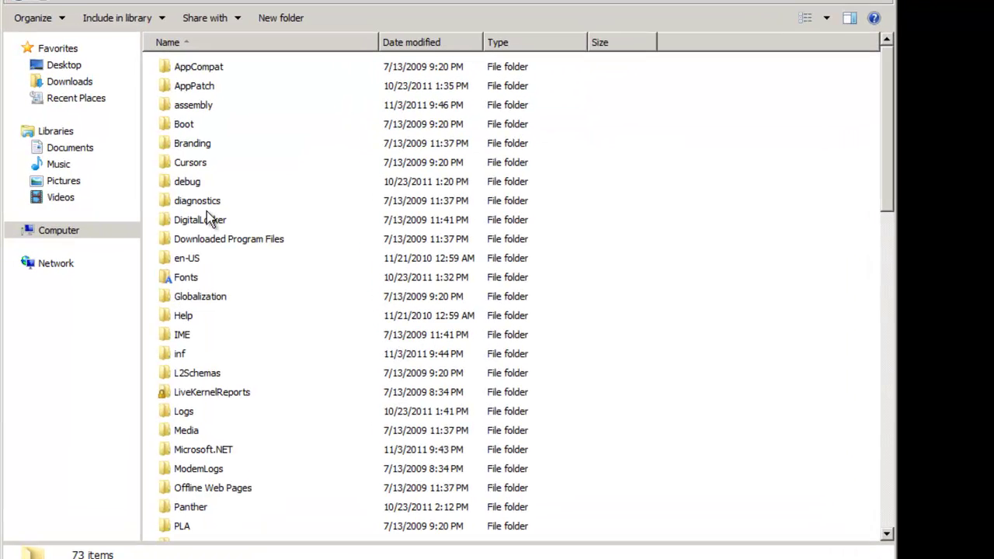
scroll(257, 323, down, 11)
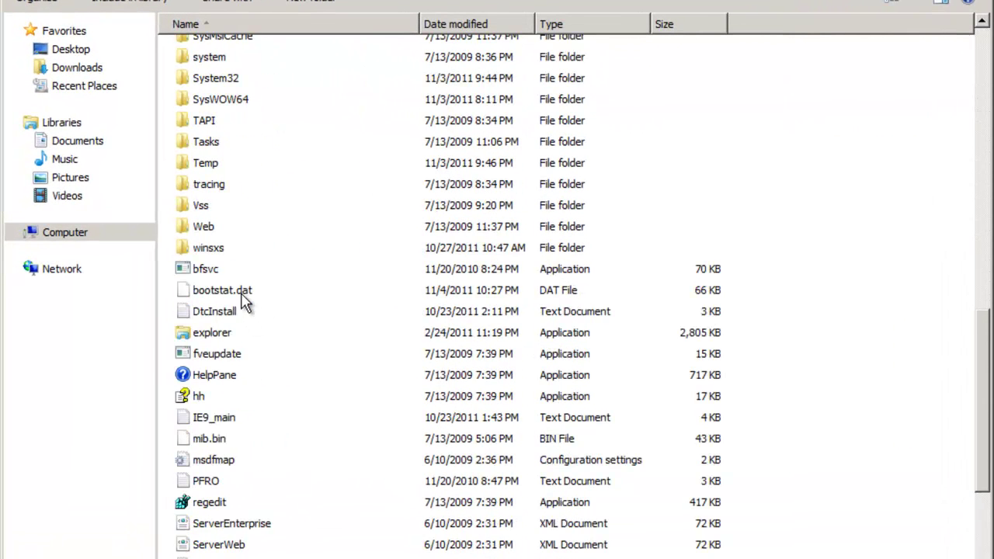
scroll(245, 302, up, 2)
double_click(215, 195)
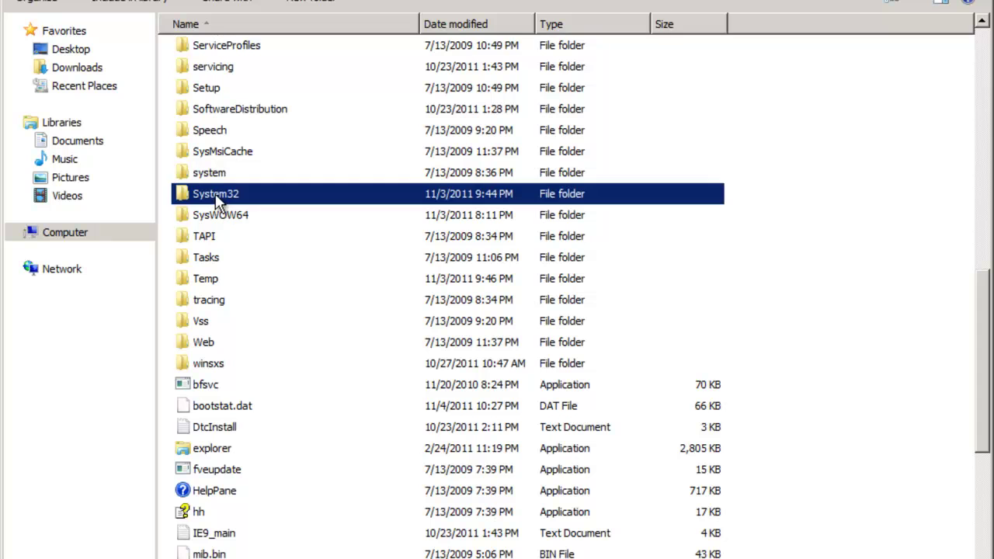
scroll(268, 275, down, 18)
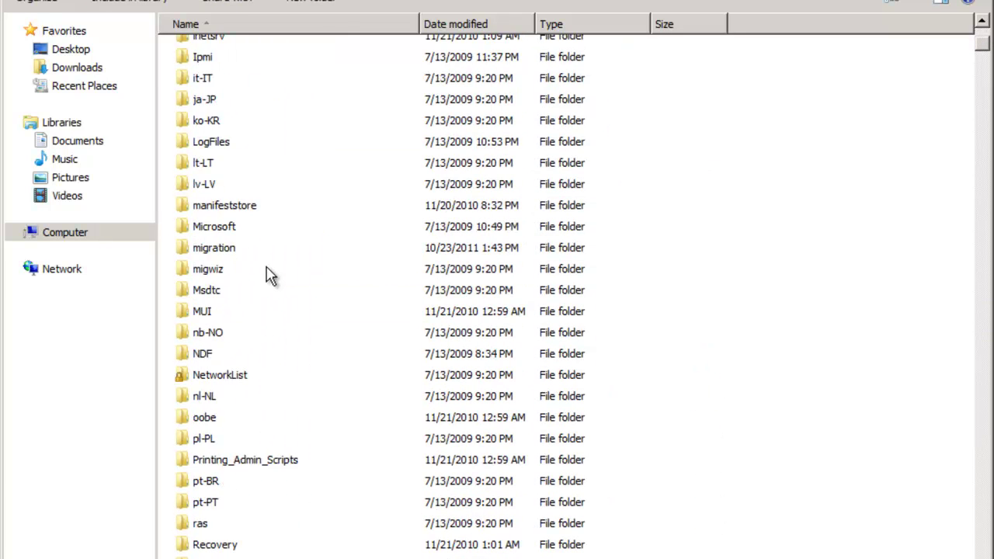
scroll(268, 276, down, 4)
scroll(266, 278, up, 3)
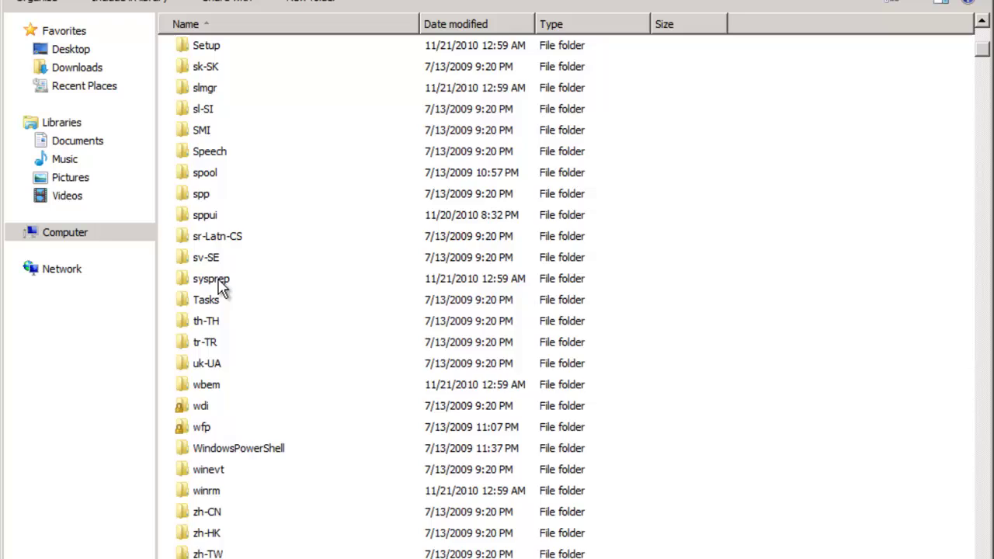
double_click(231, 279)
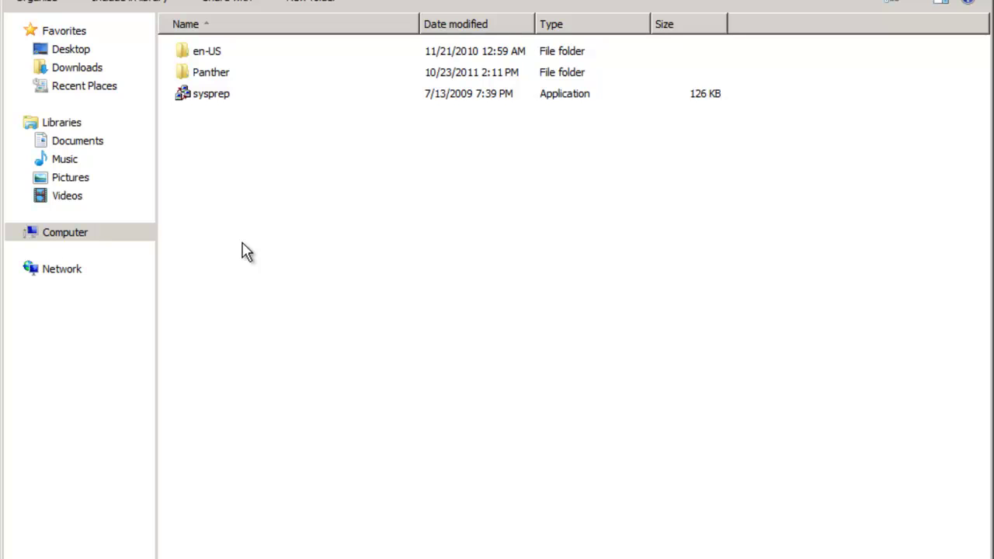
Launch sysprep.exe and set System Cleanup Action to Enter System Out-of-Box Experience (OOBE)
double_click(225, 99)
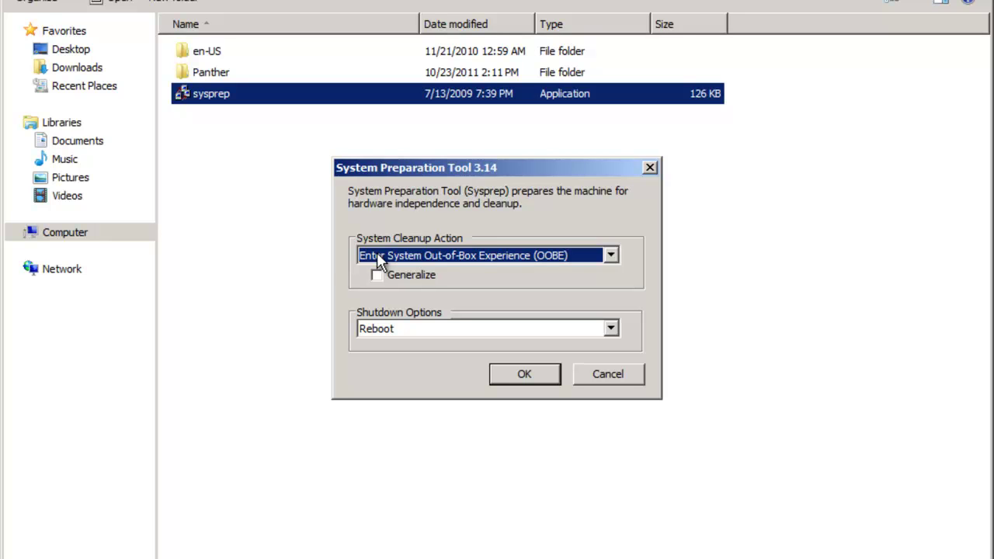
click(378, 260)
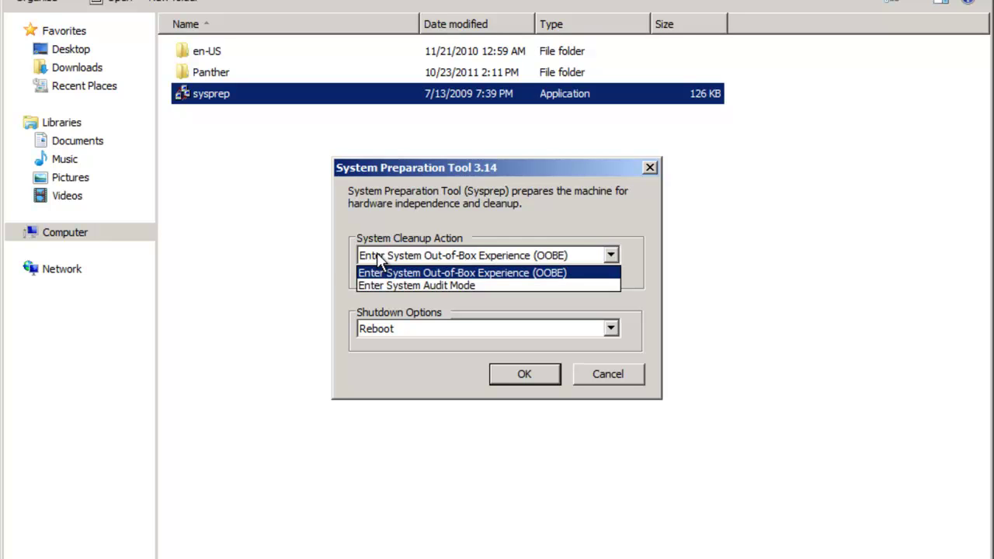
click(445, 273)
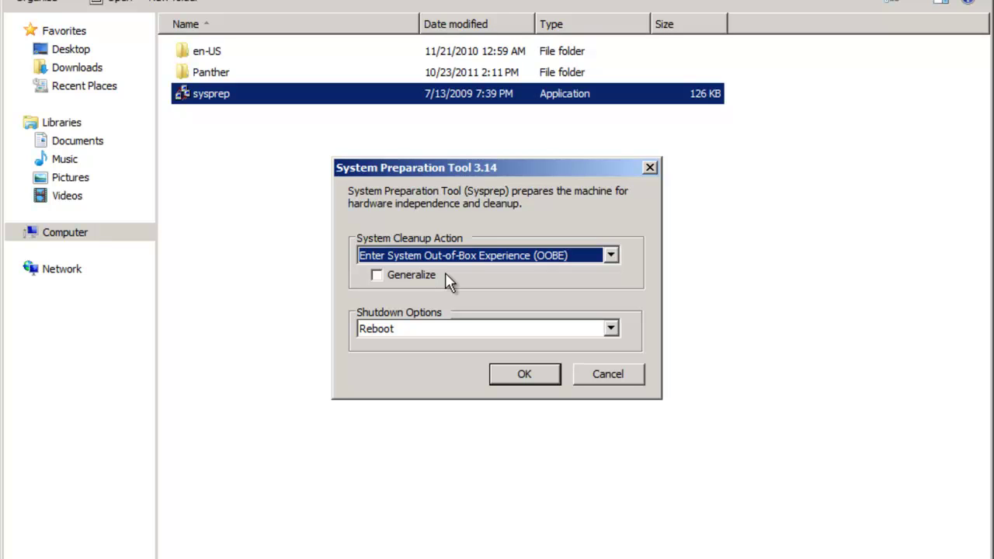
Tick Generalize, set Shutdown Options to Shutdown, and run sysprep with OK
click(418, 278)
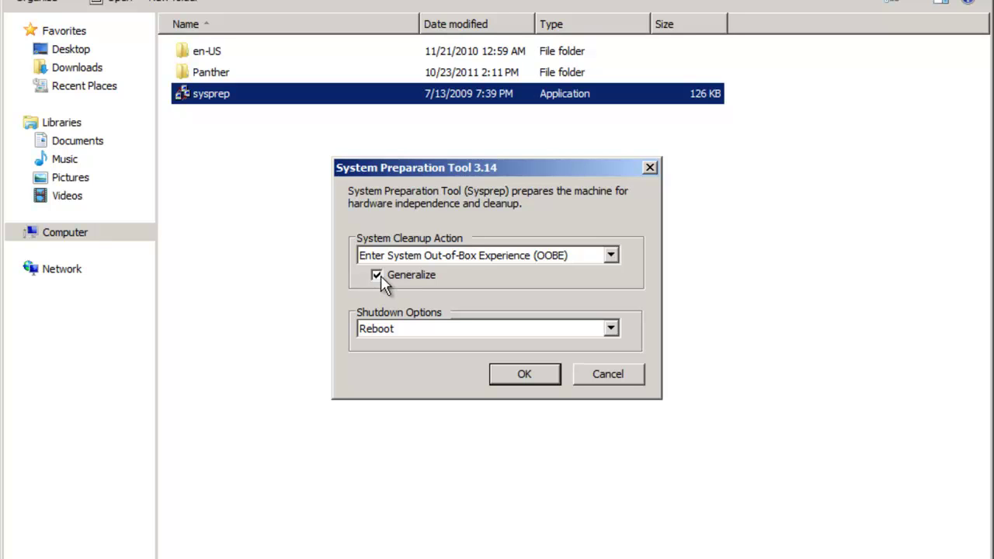
click(380, 332)
click(385, 366)
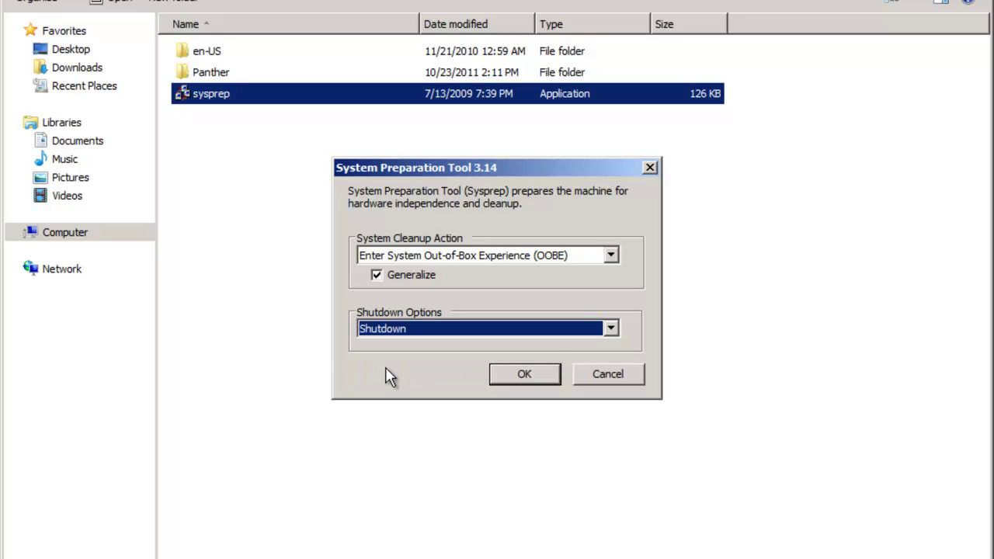
click(514, 374)
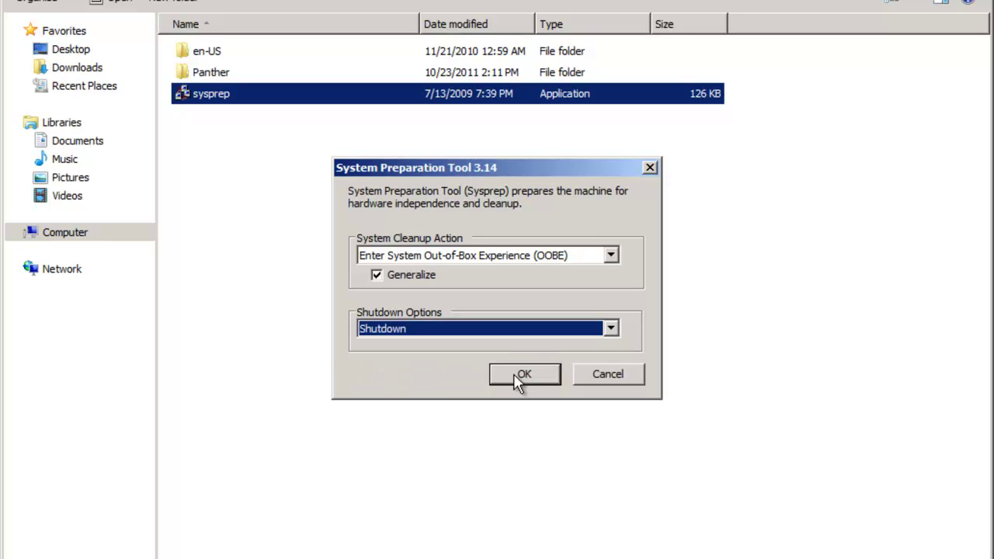